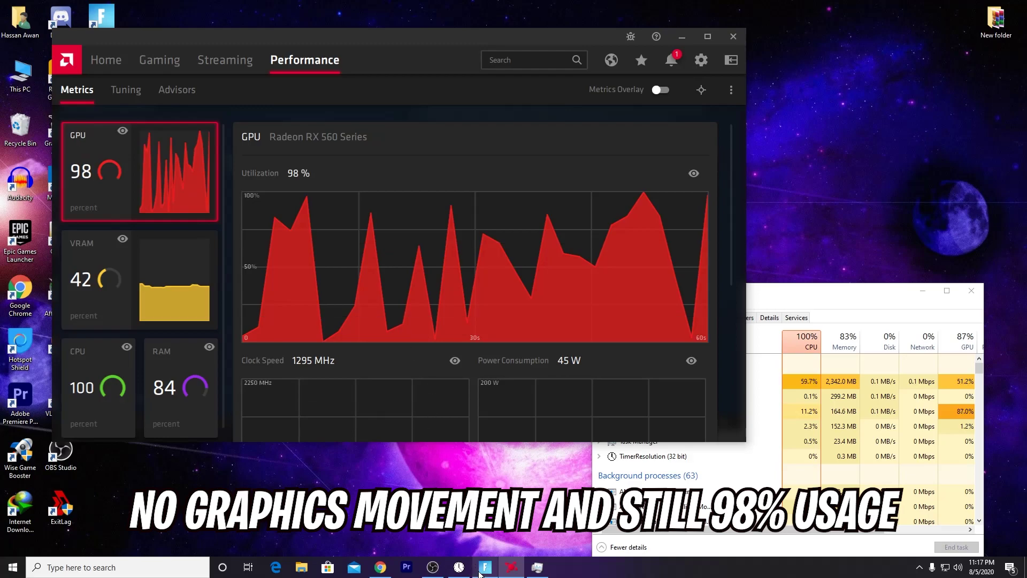
Open the system properties for This PC.
mouse_move(485, 566)
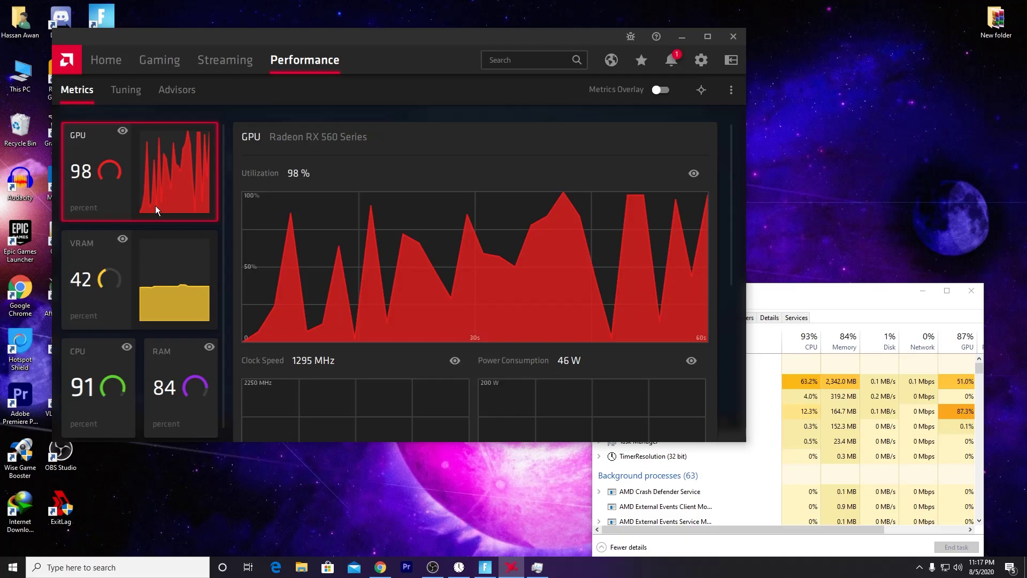
right_click(19, 78)
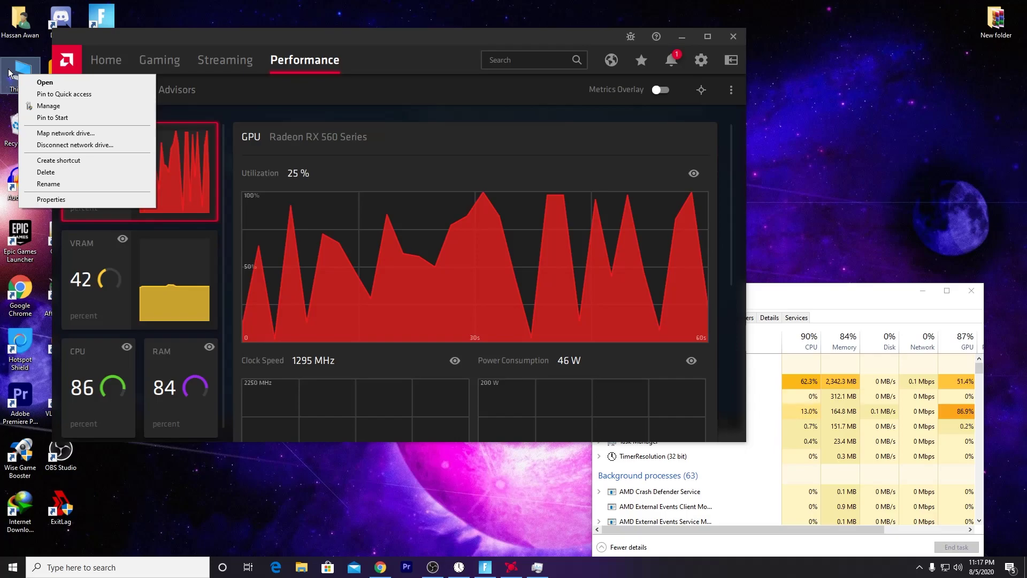
click(53, 198)
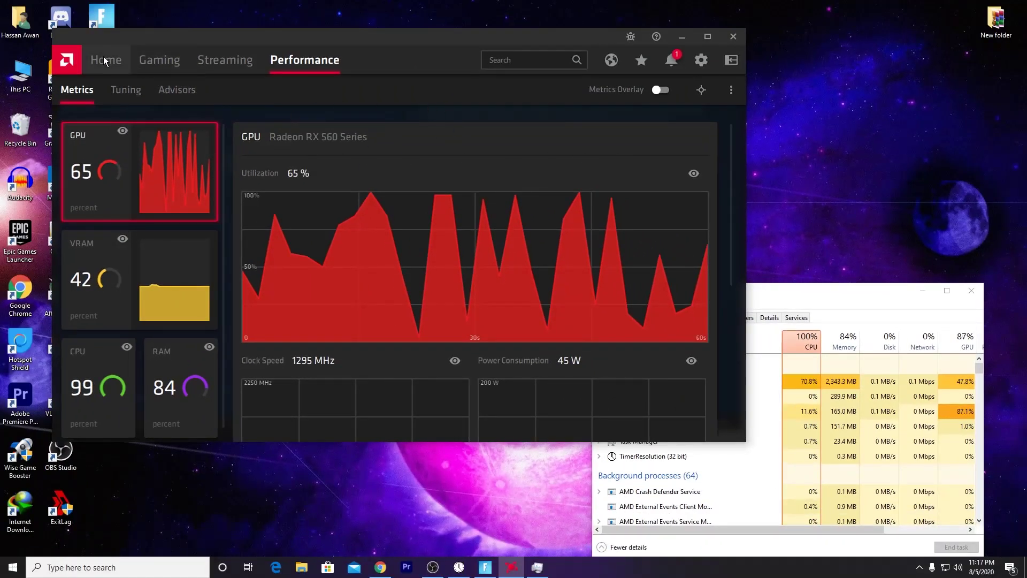
Switch AMD Radeon Software to the Home dashboard and look over its contents.
click(102, 59)
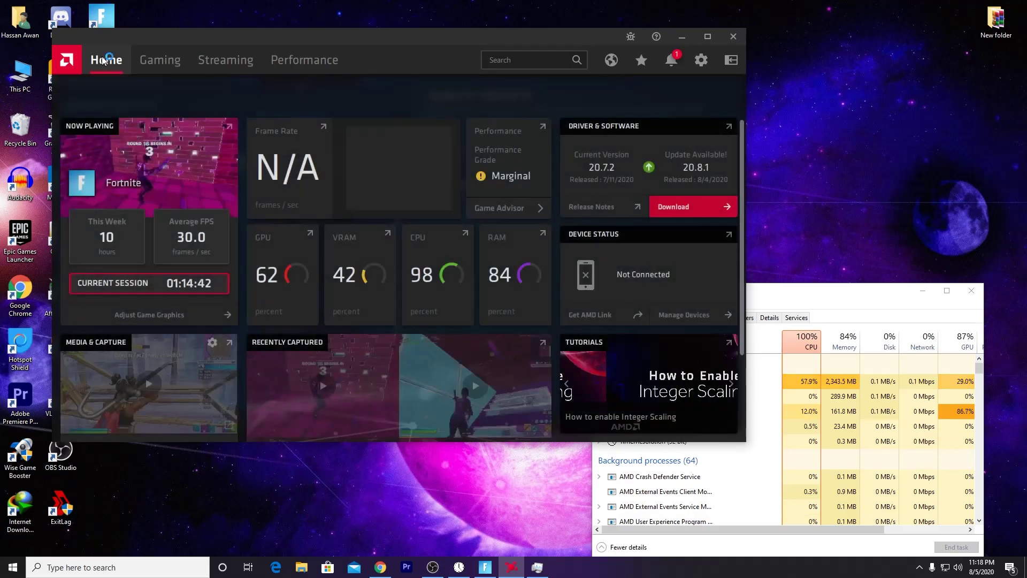
scroll(364, 227, down, 2)
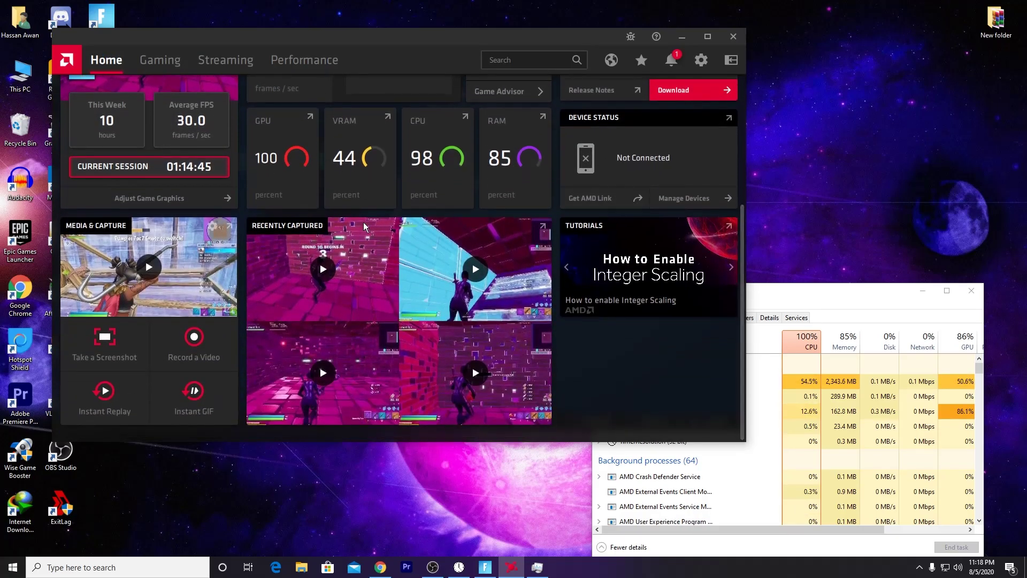
scroll(364, 227, up, 2)
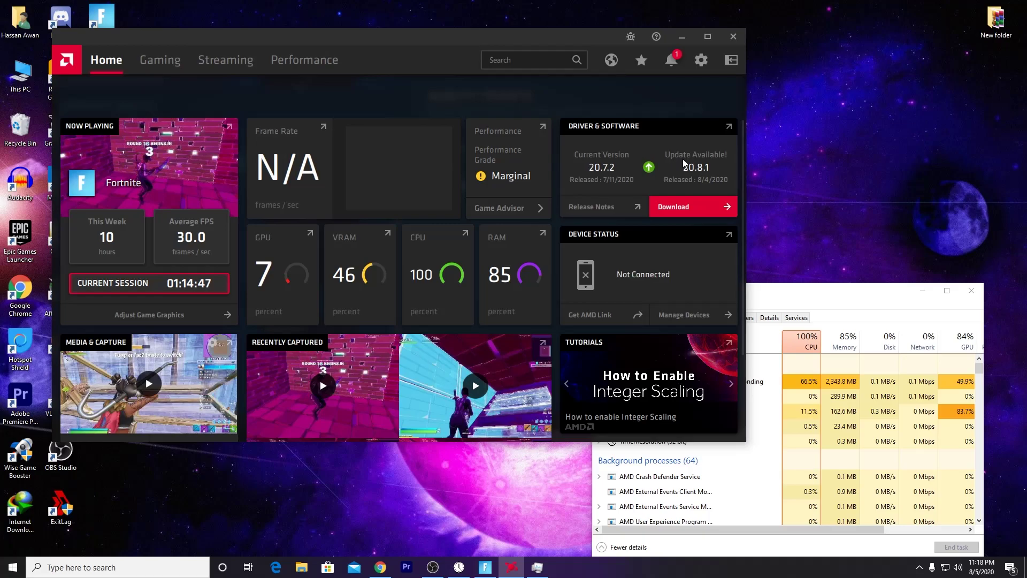
scroll(202, 273, down, 2)
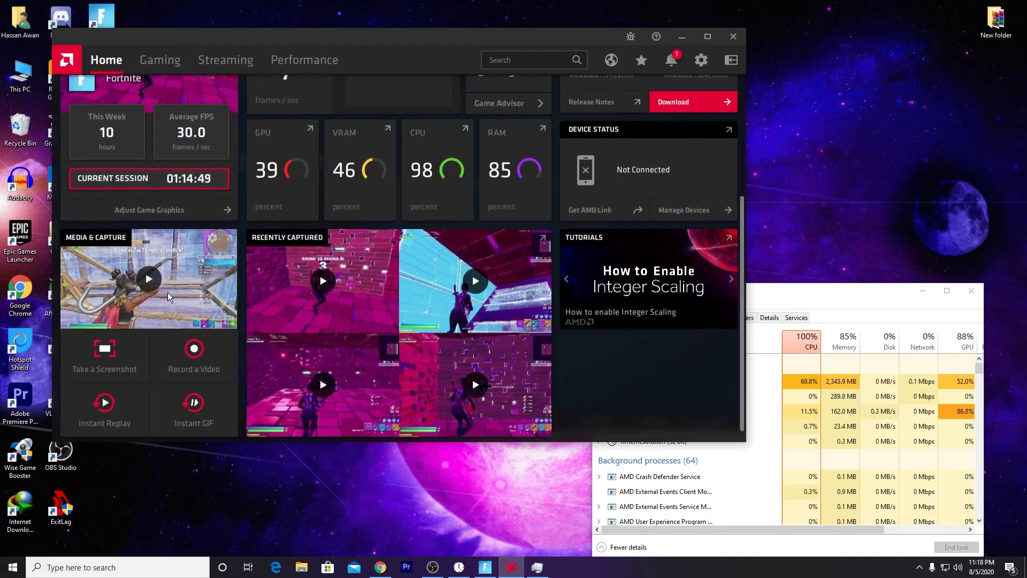
scroll(599, 184, up, 2)
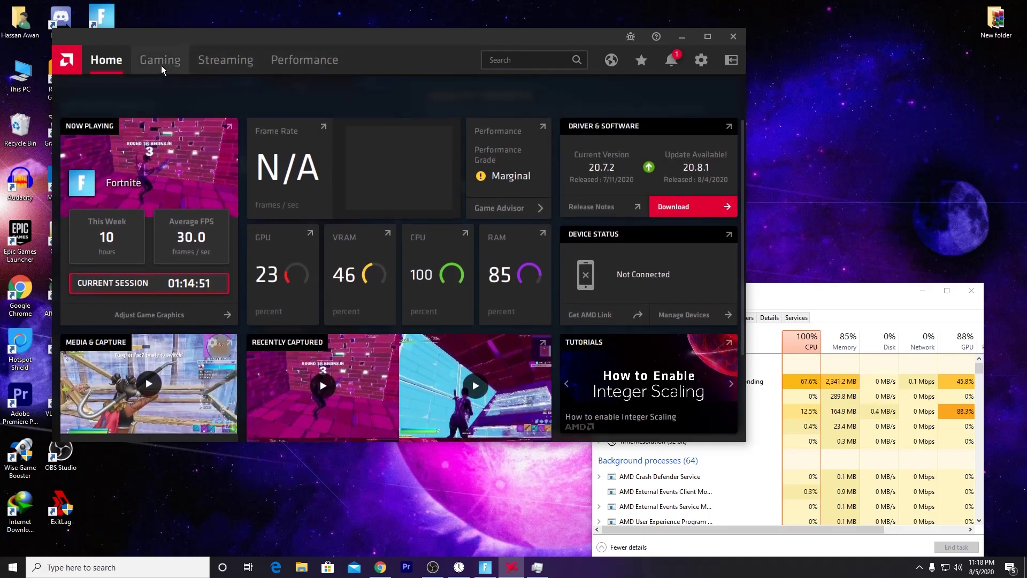
Check the Fortnite gaming page, then return Home where driver update 20.8.1 is listed.
click(160, 60)
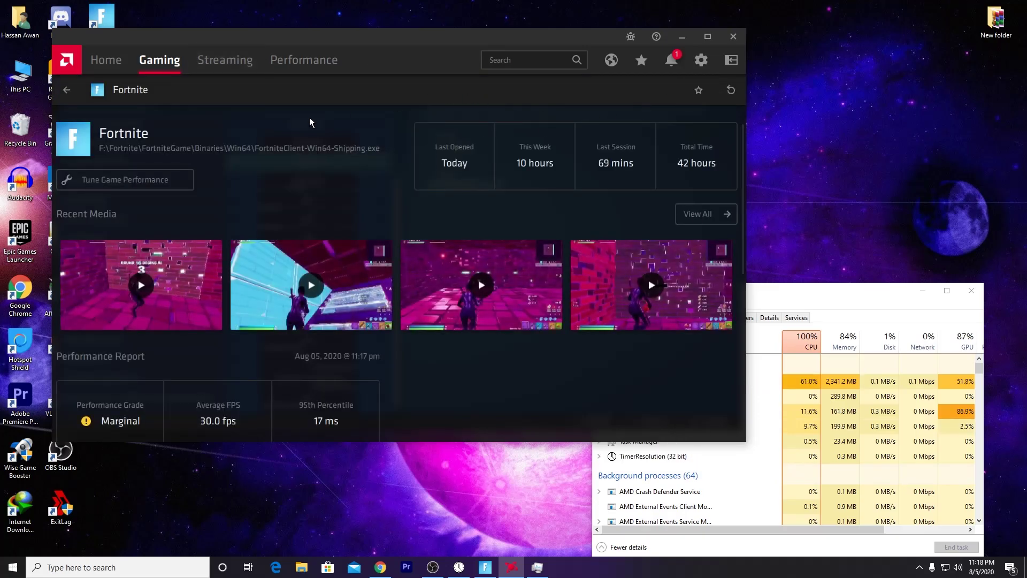
drag(529, 40, 602, 47)
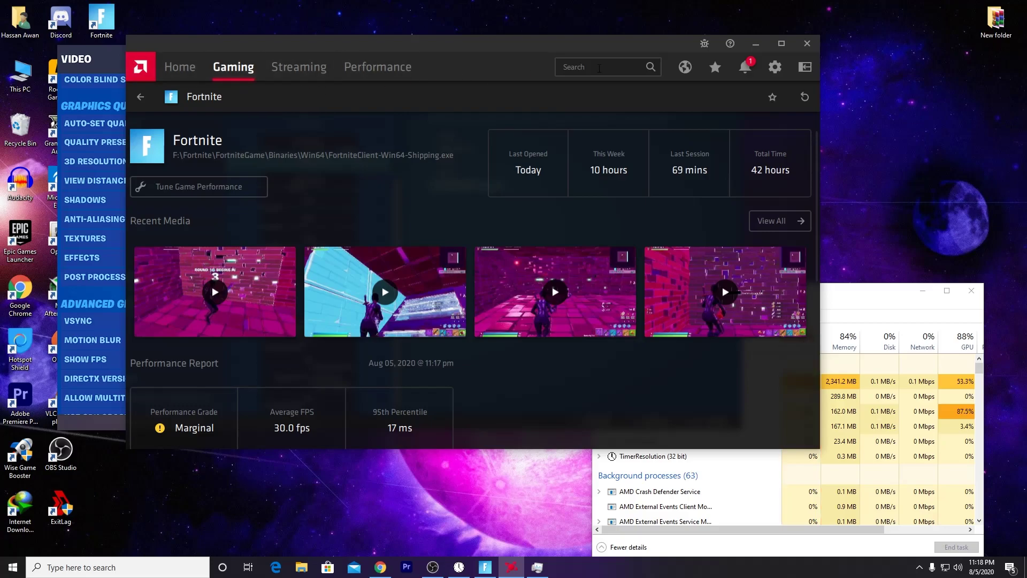
drag(328, 59, 262, 65)
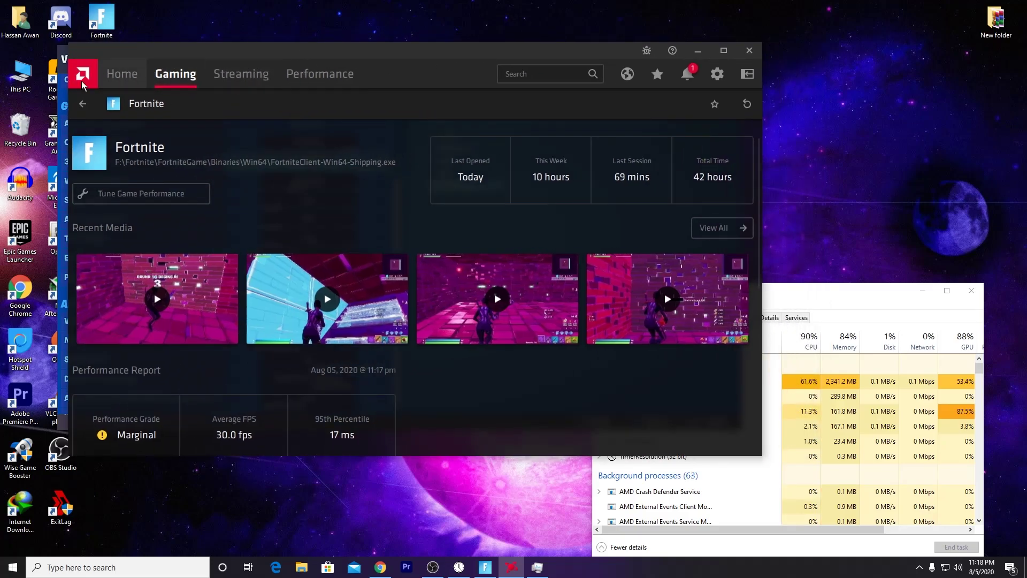
click(122, 74)
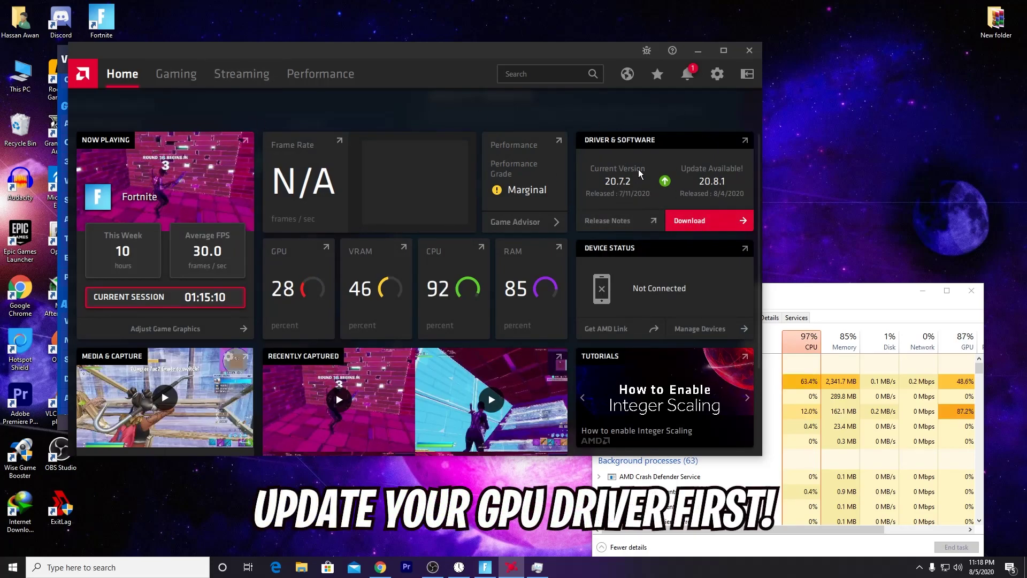
Bring Fortnite forward and leave its video settings, discarding the unapplied changes.
click(700, 54)
right_click(794, 78)
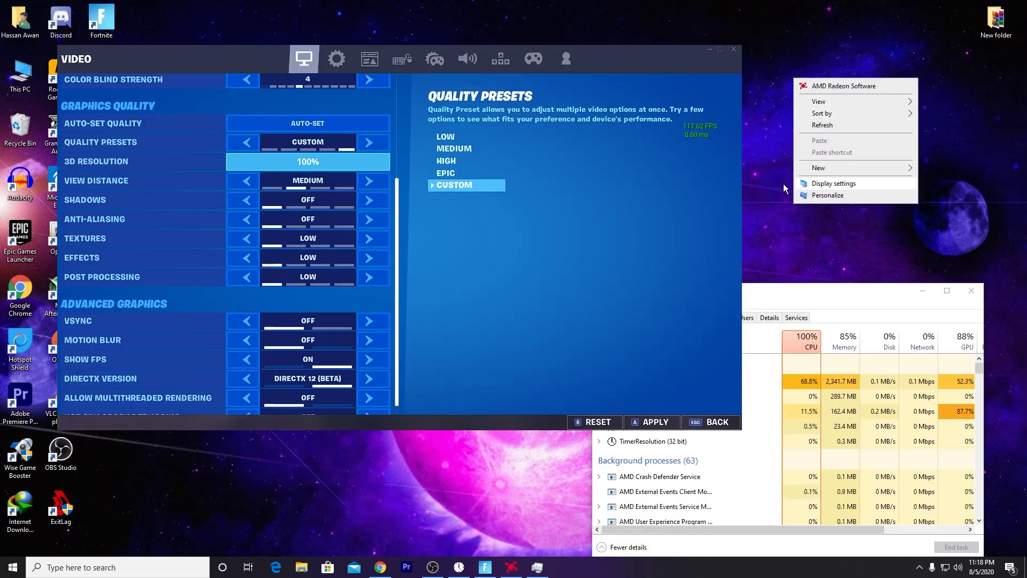
click(584, 199)
key(Escape)
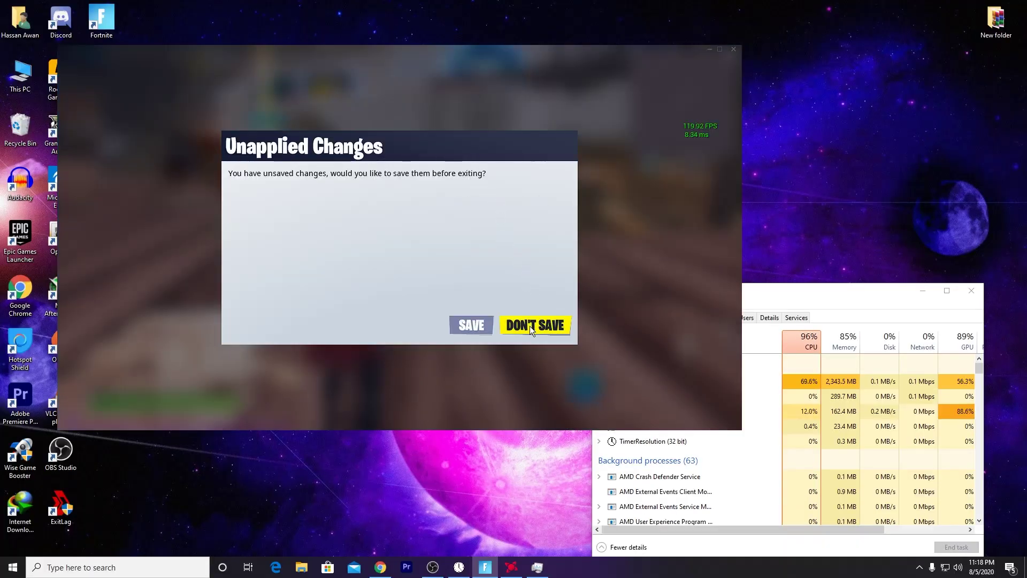
click(530, 326)
Move the character forward and up the white ramp structure.
key(w)
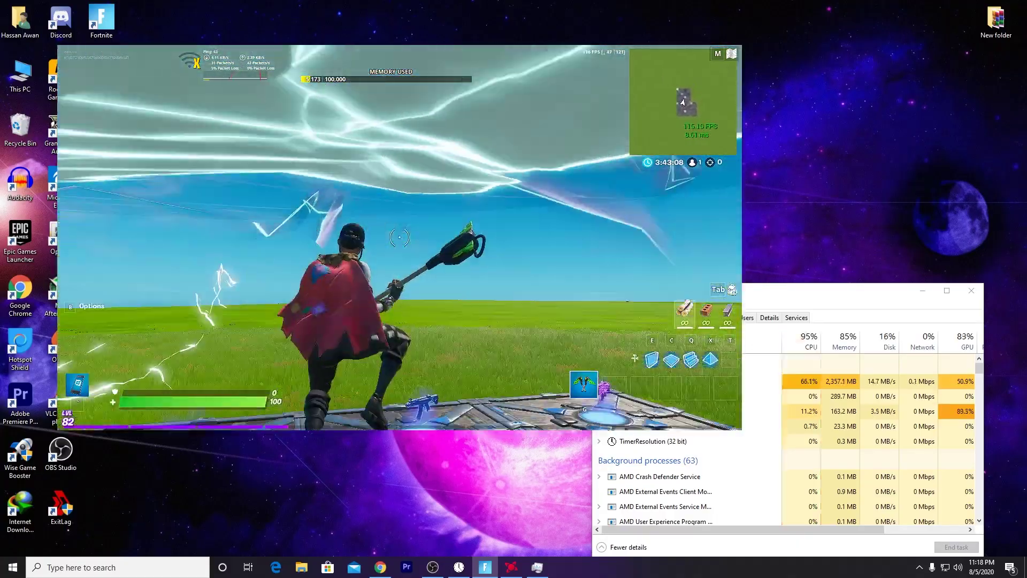
key(w)
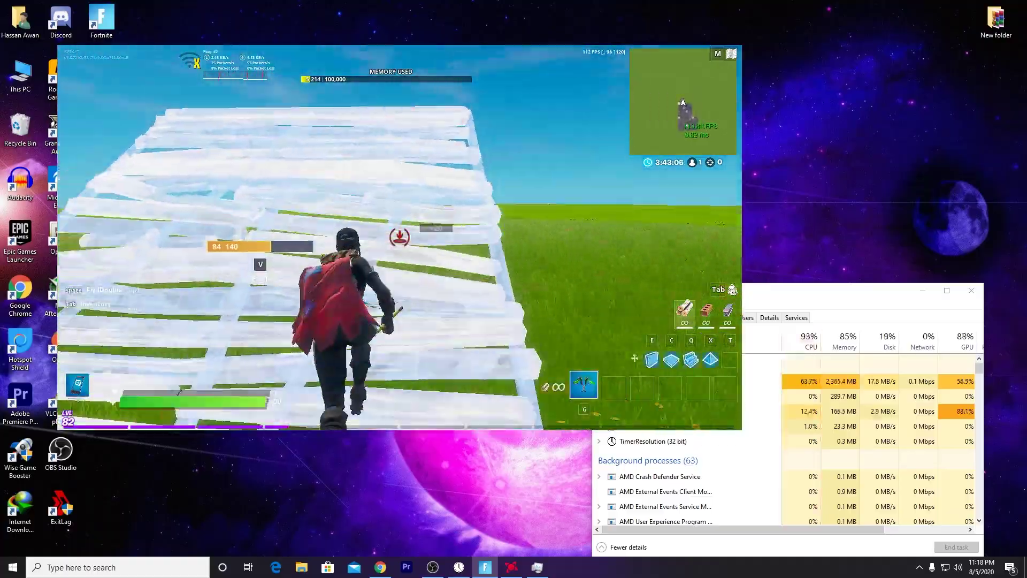
key(w)
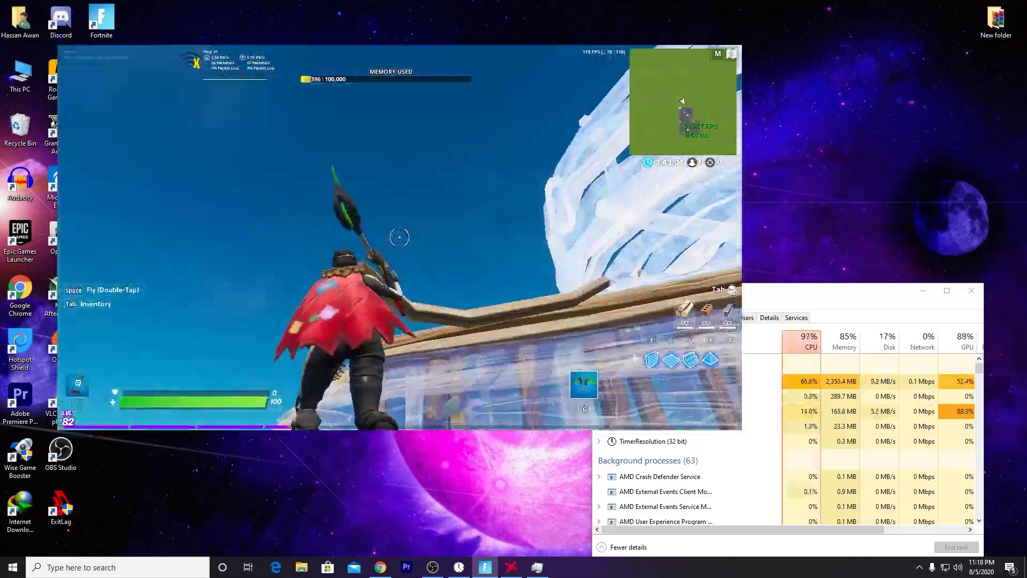
key(w)
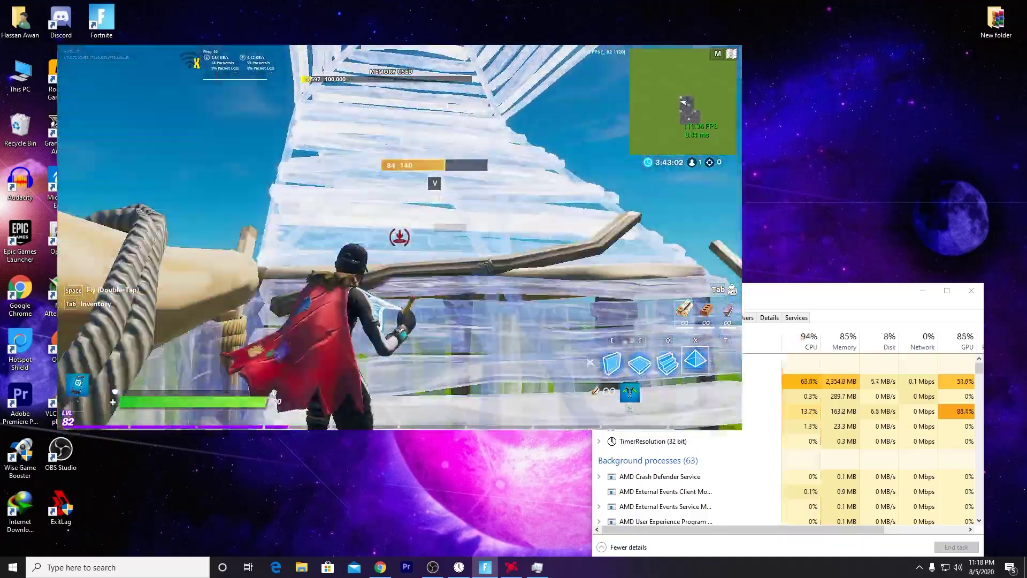
Equip the harvesting tool in place of the build piece and leave the game for the desktop.
key(e)
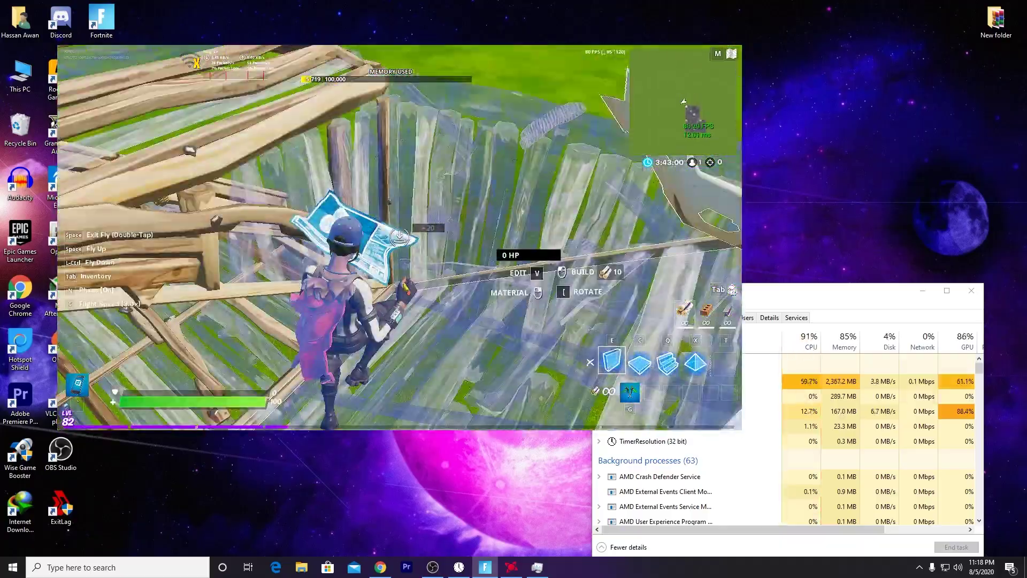
key(g)
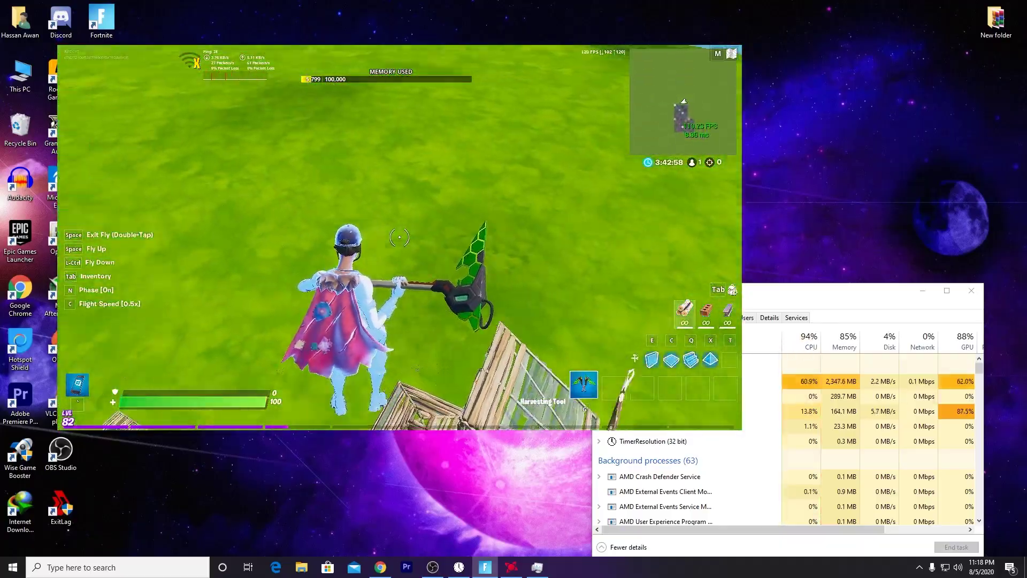
key(super)
Open Display settings from the desktop and keep the resolution at 1920 × 1080.
right_click(793, 137)
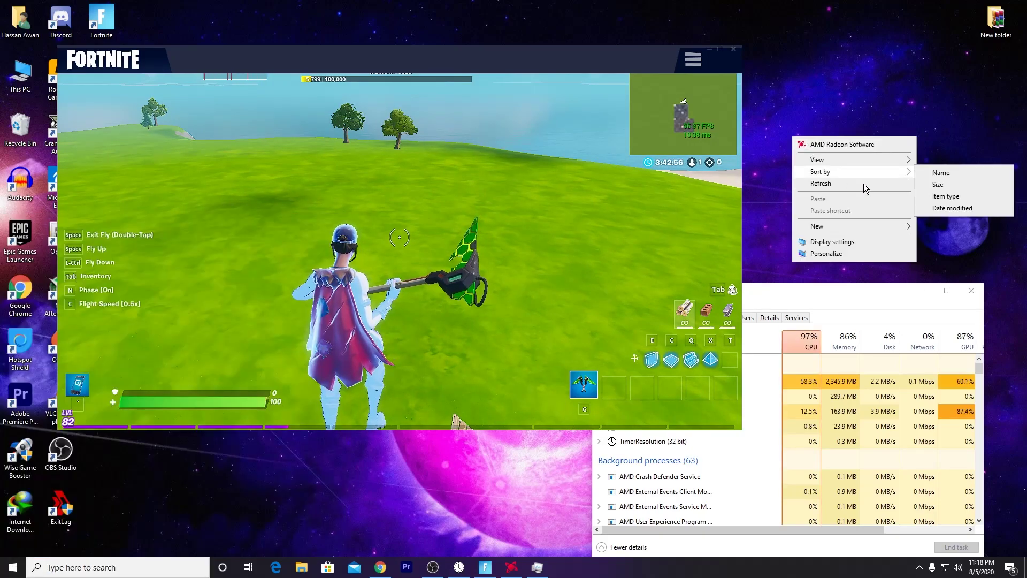
click(826, 242)
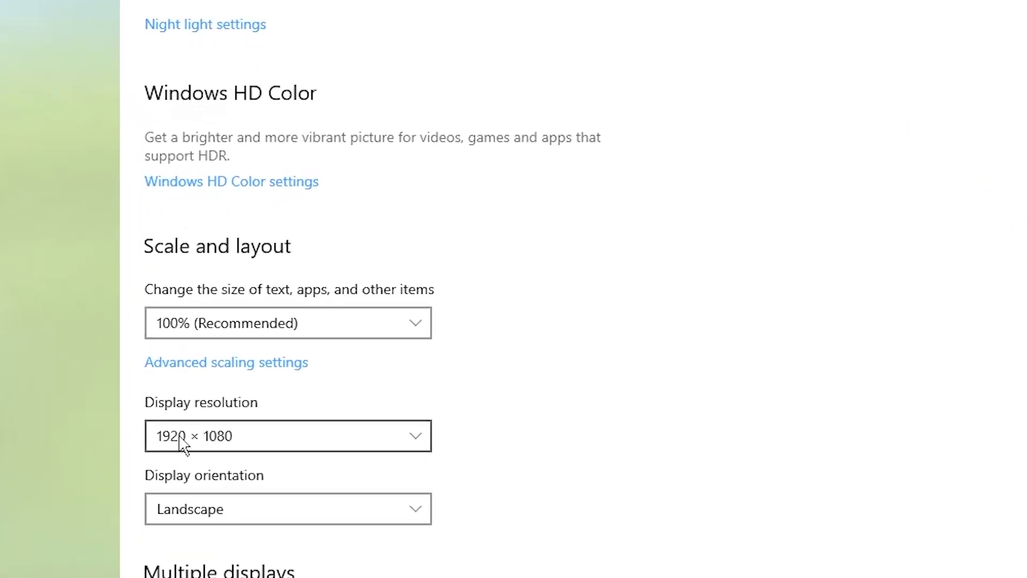
click(179, 437)
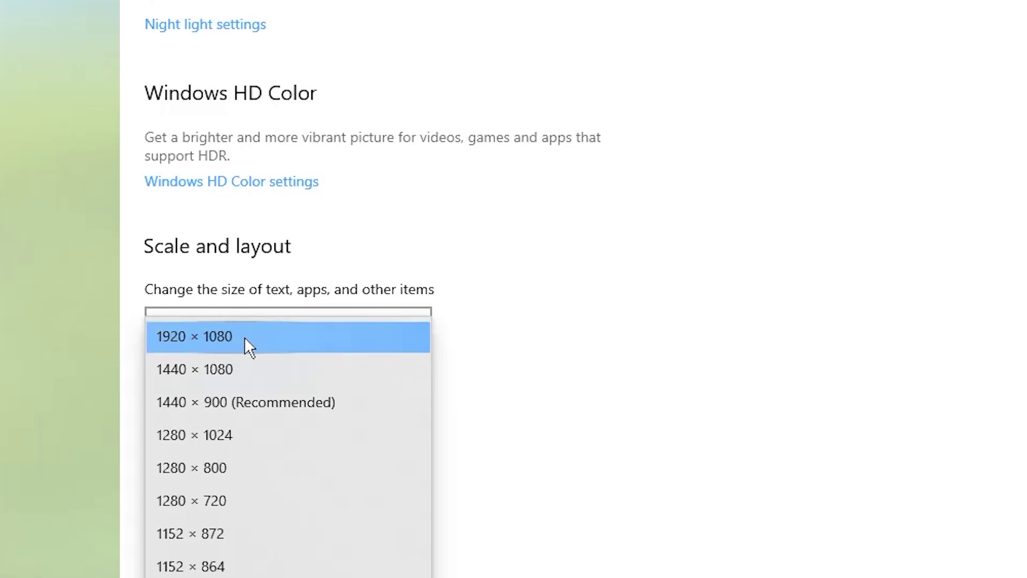
click(199, 336)
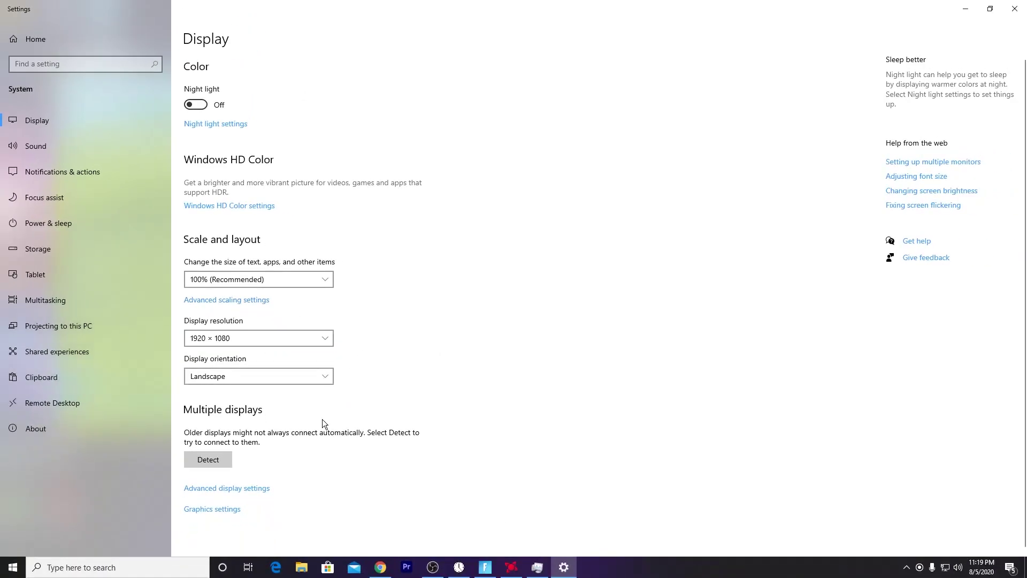
Add FortniteClient-Win64-Shipping from Fortnite\FortniteGame\Binaries\Win64 to the Graphics settings list.
click(203, 511)
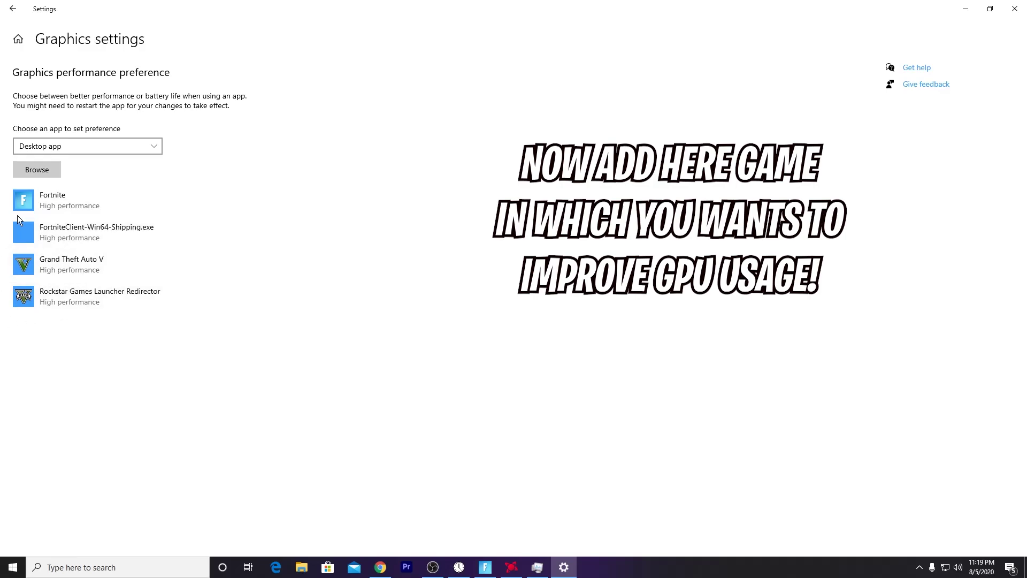
click(28, 172)
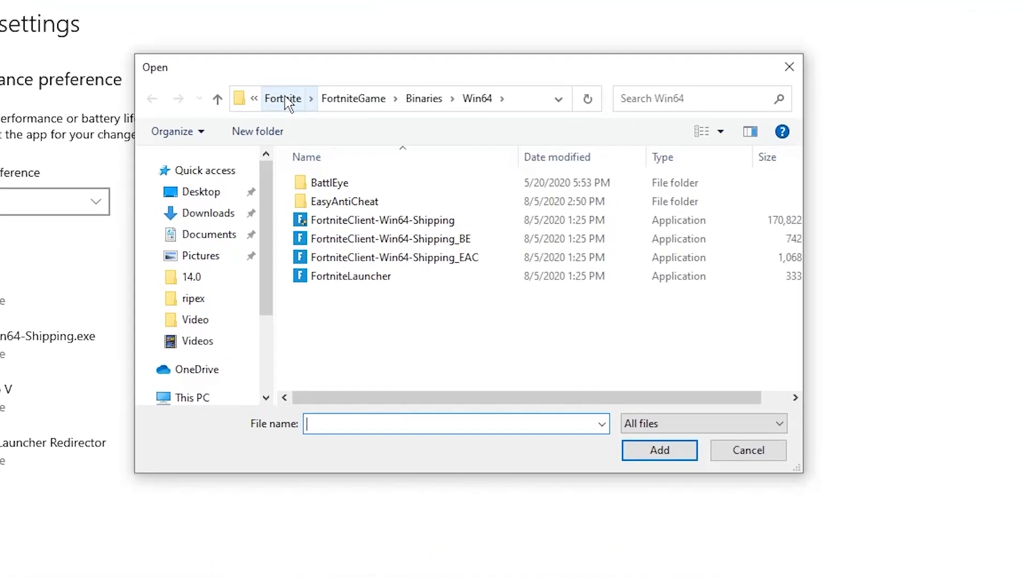
click(284, 100)
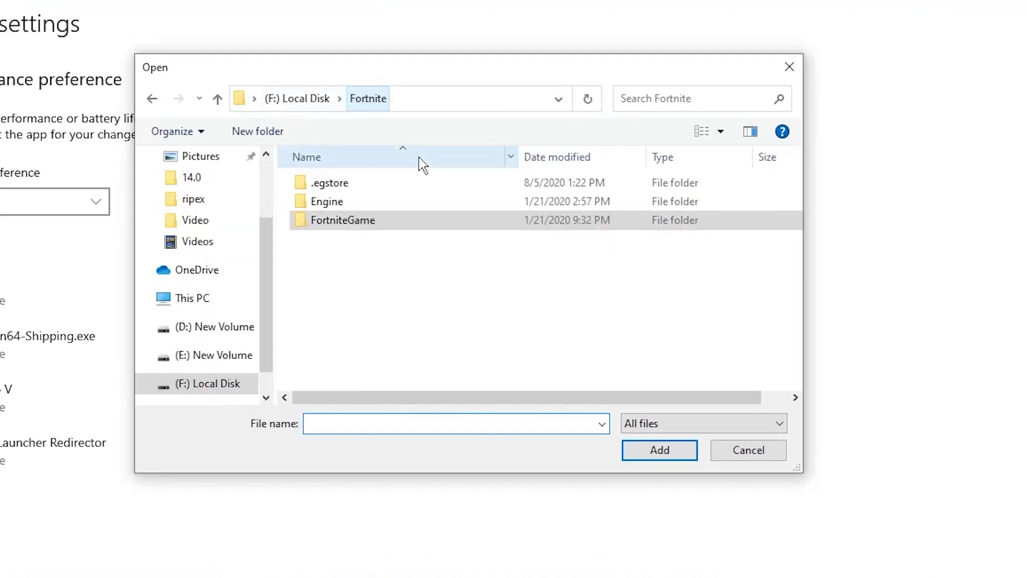
double_click(343, 223)
double_click(343, 182)
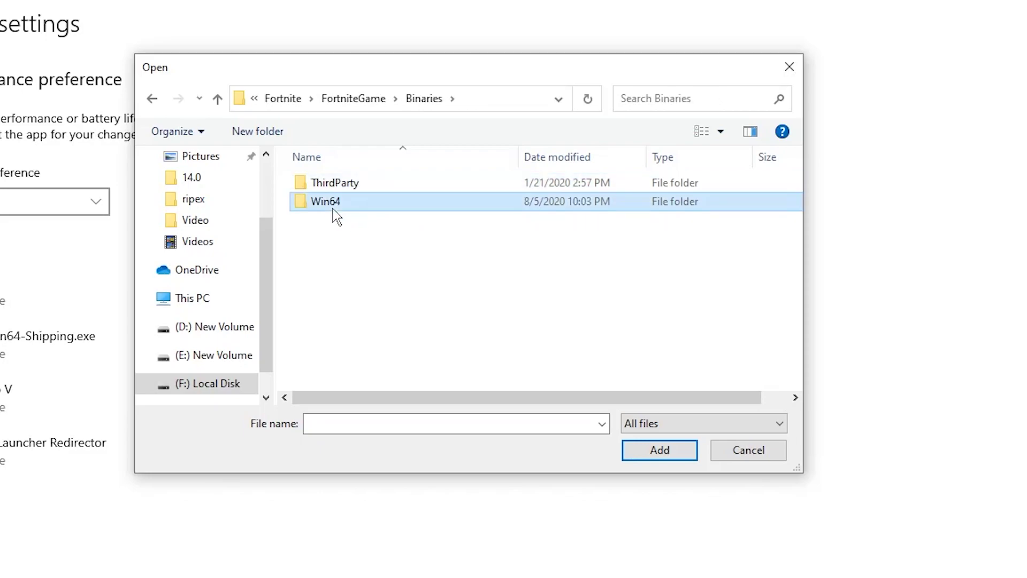
double_click(334, 203)
click(359, 220)
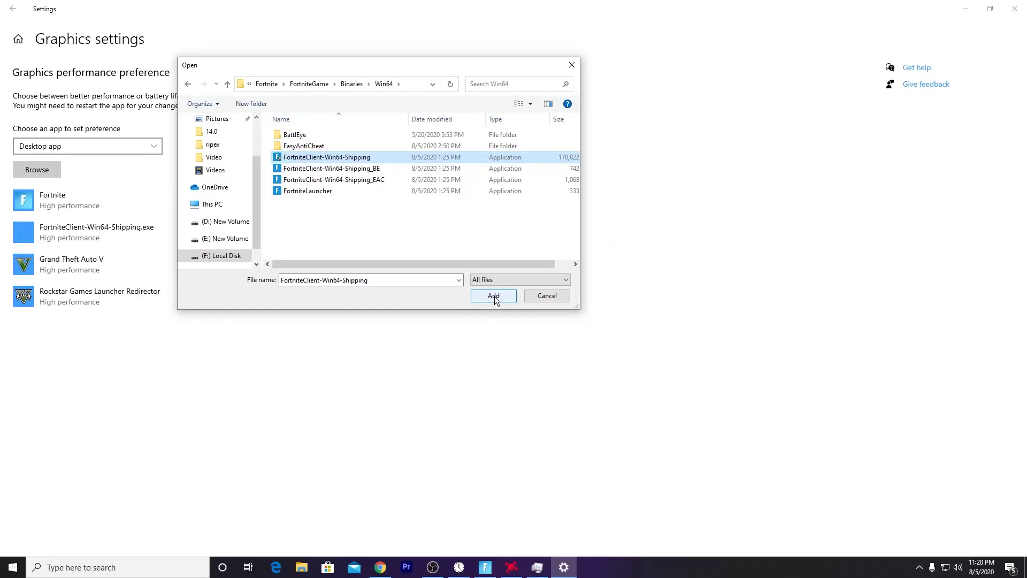
click(493, 296)
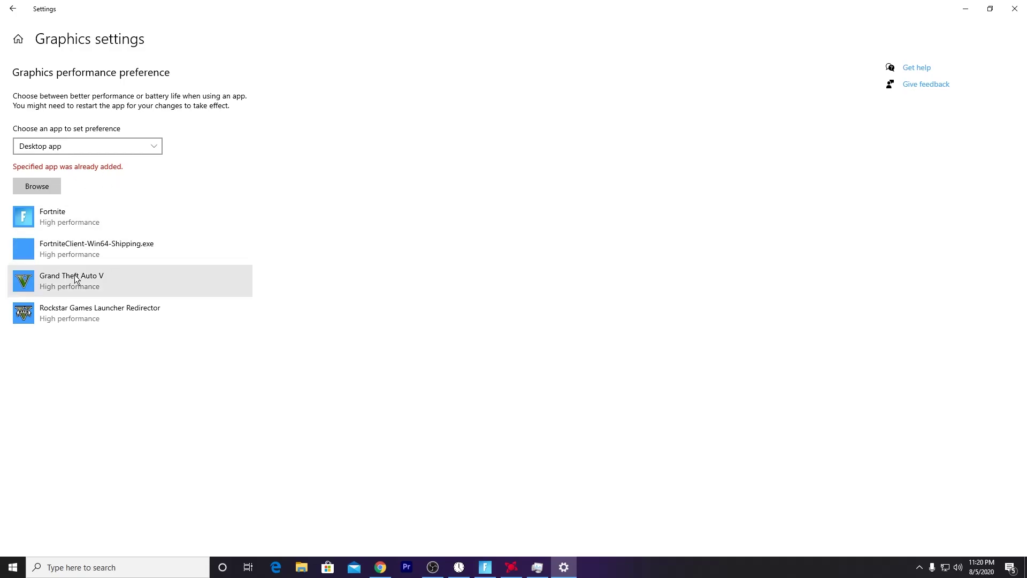
Set FortniteClient-Win64-Shipping.exe to High performance and save.
click(64, 251)
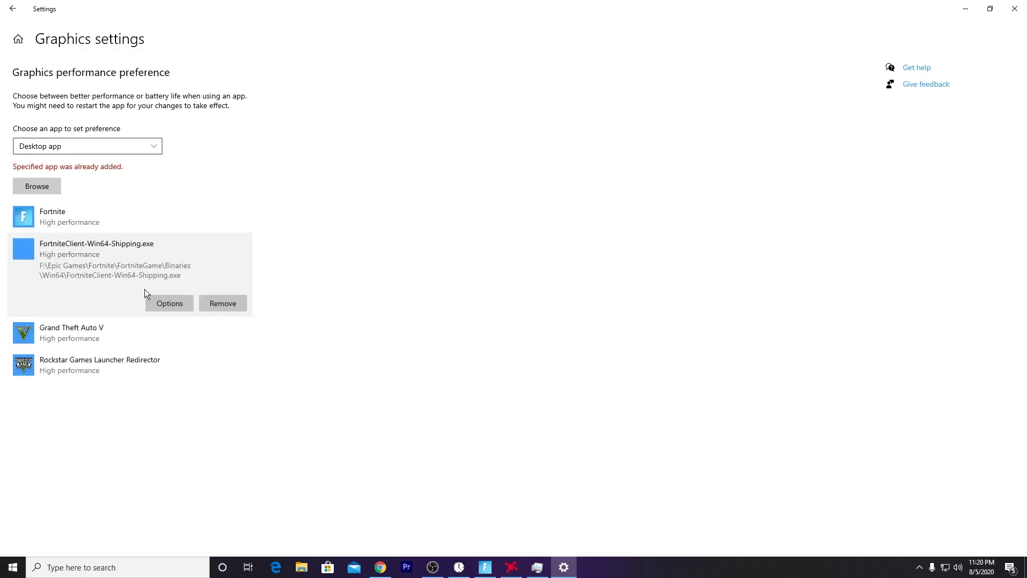
click(158, 305)
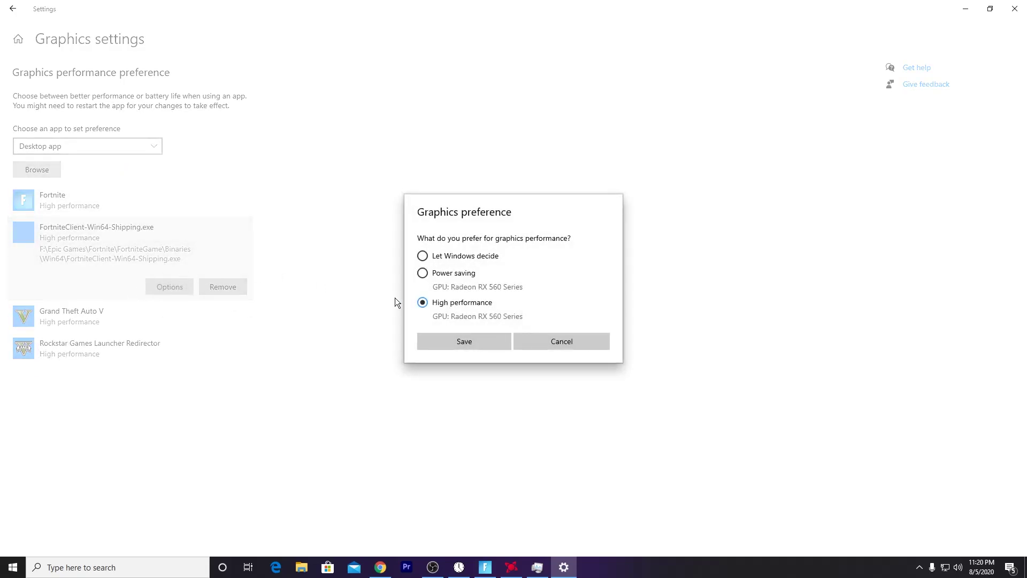
click(468, 342)
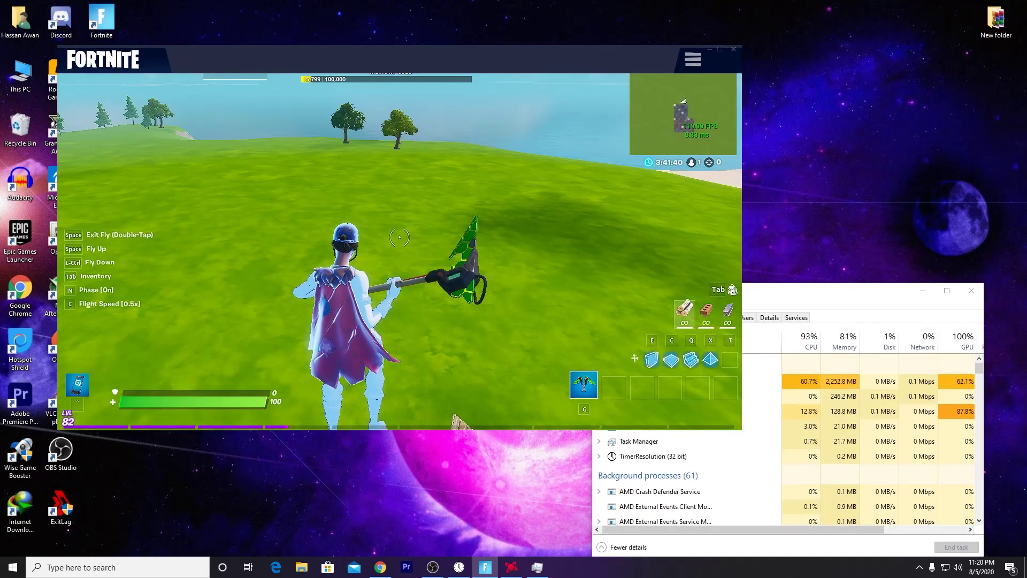
Return to Fortnite and open its Video settings from the in-game menu.
key(super)
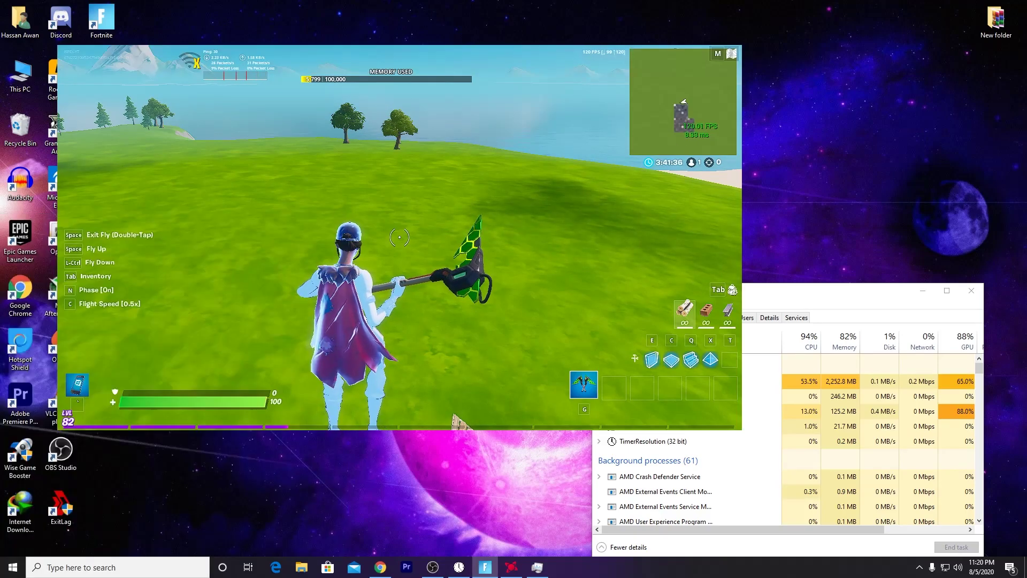
key(Escape)
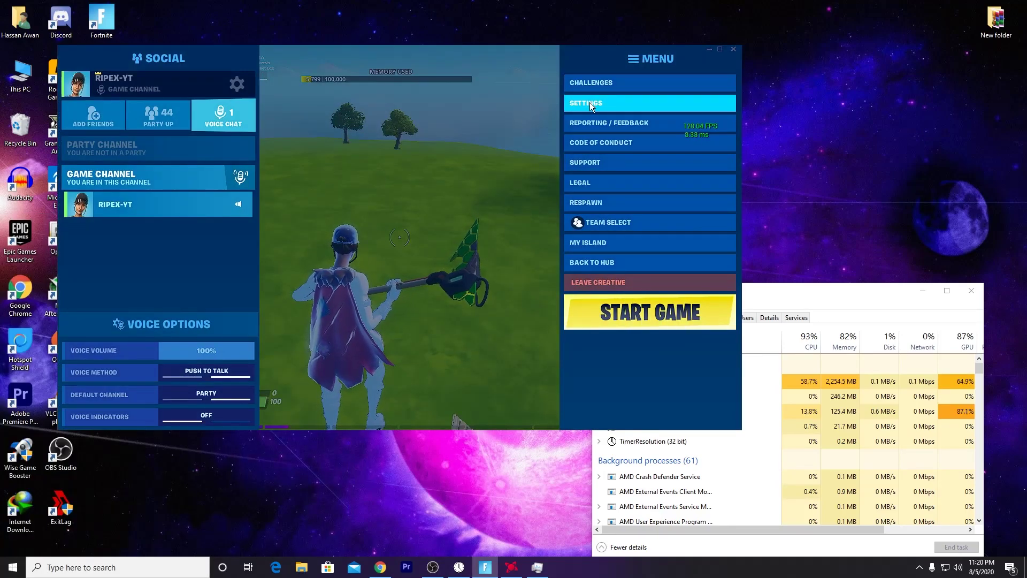
key(Escape)
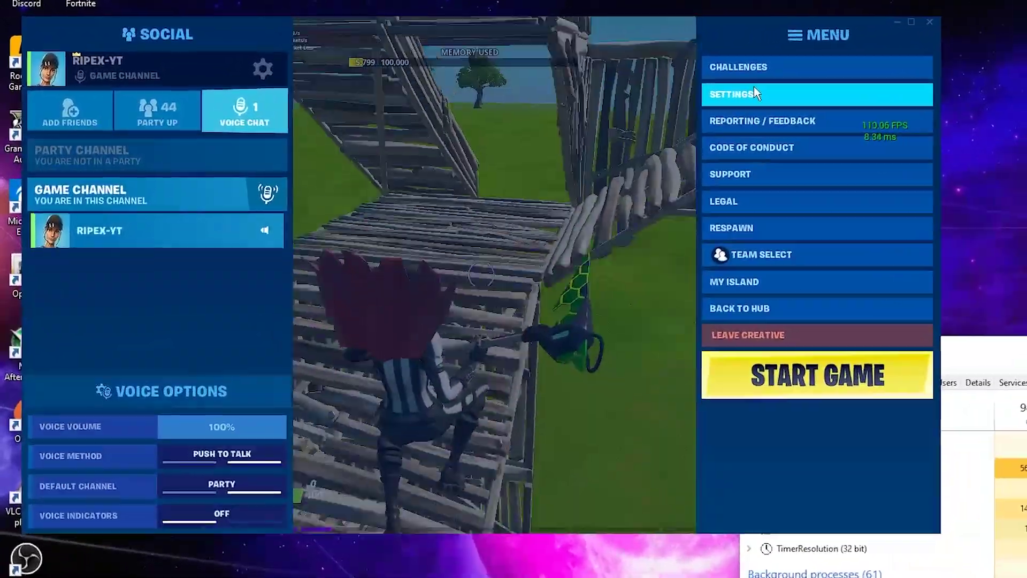
click(755, 93)
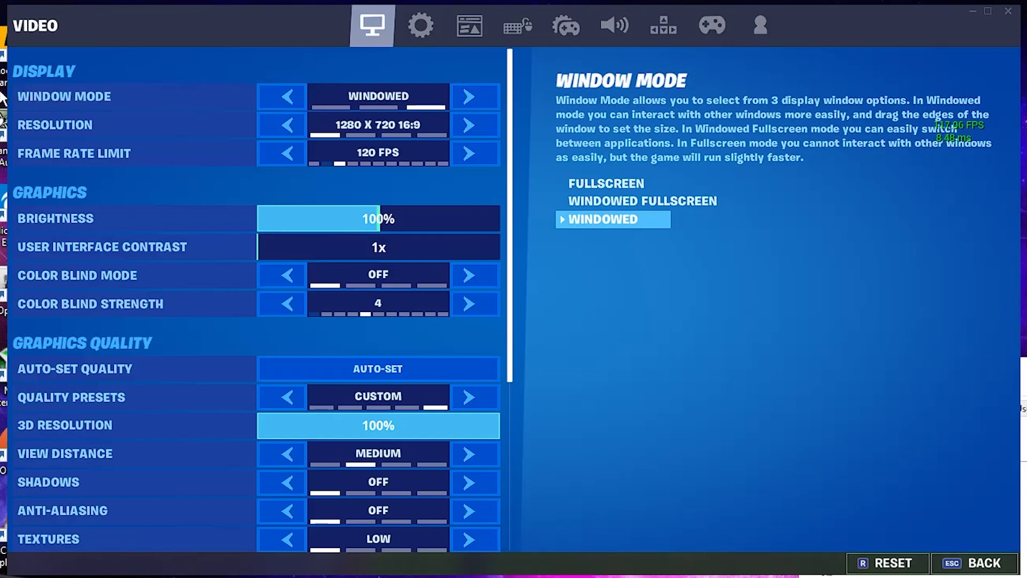
Set Fortniteâ€™s Window Mode to Windowed Fullscreen, which locks resolution at 1440 x 900.
click(286, 94)
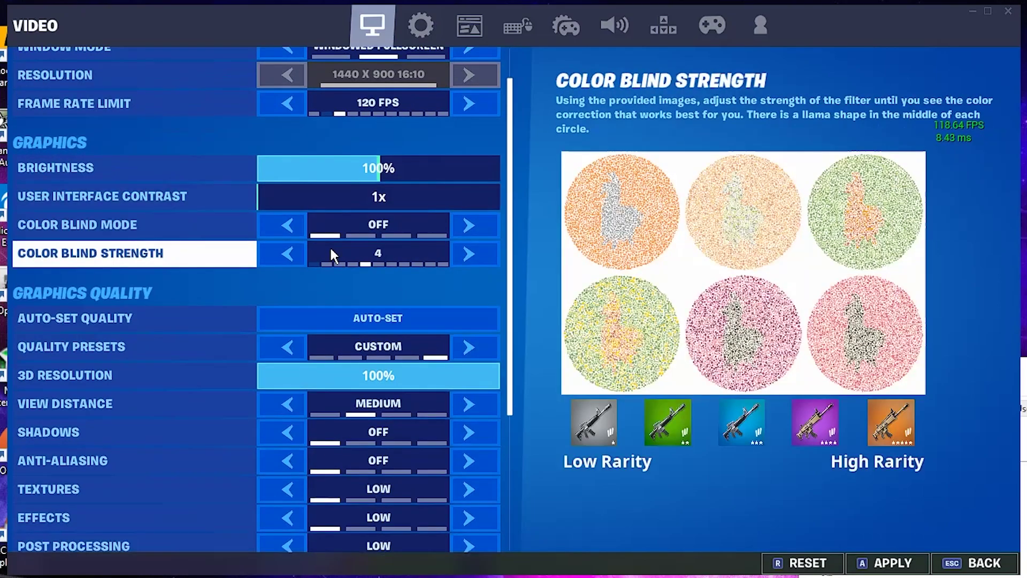
Scroll down the Video settings to the Advanced Graphics DirectX Version option.
scroll(323, 232, down, 5)
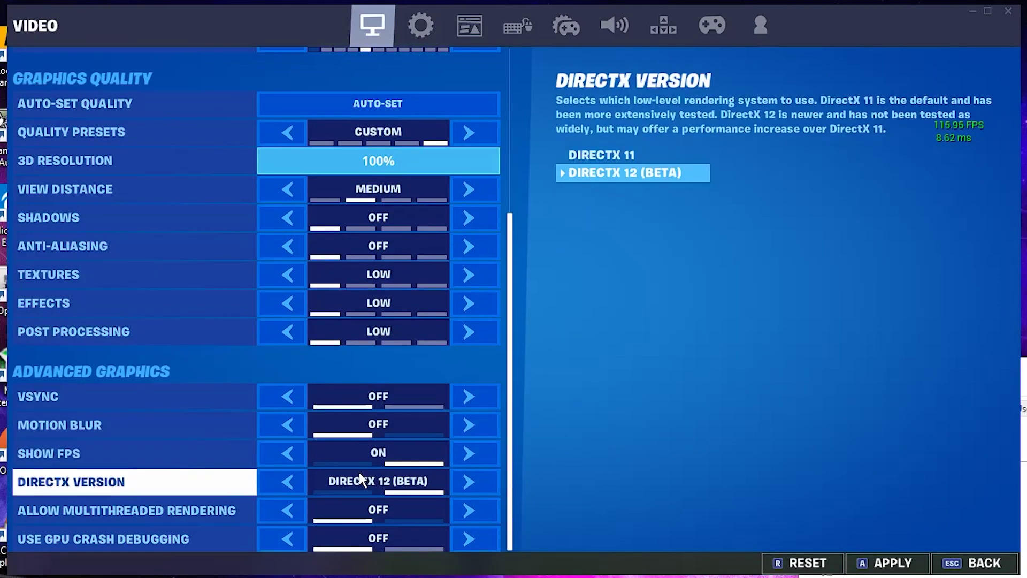